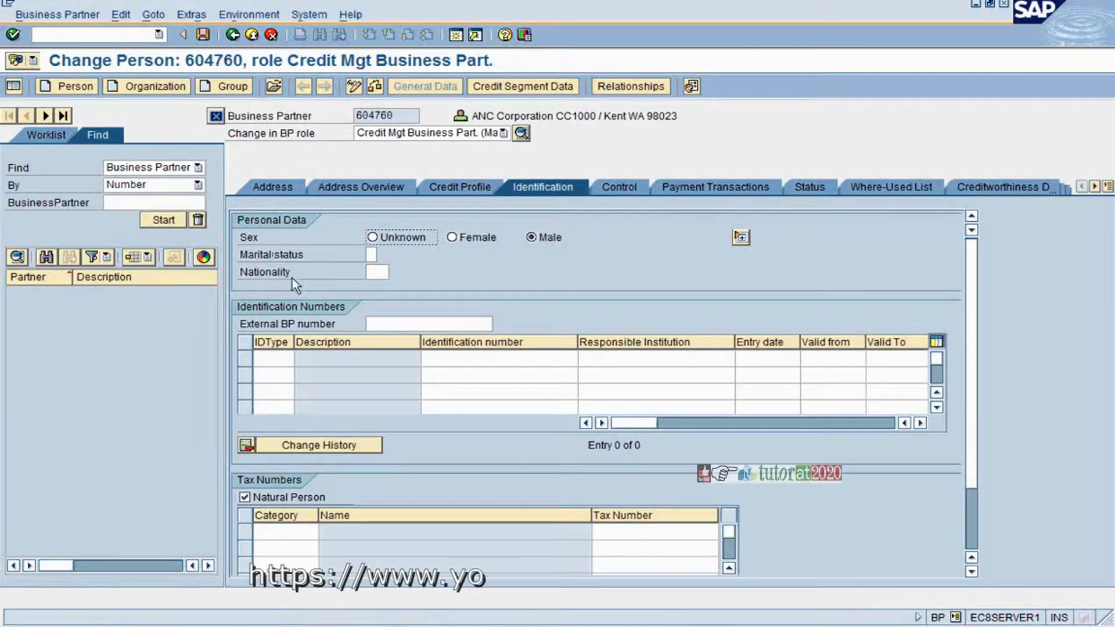
Check the external BP number, ID type, responsible institution and tax number category fields.
click(419, 318)
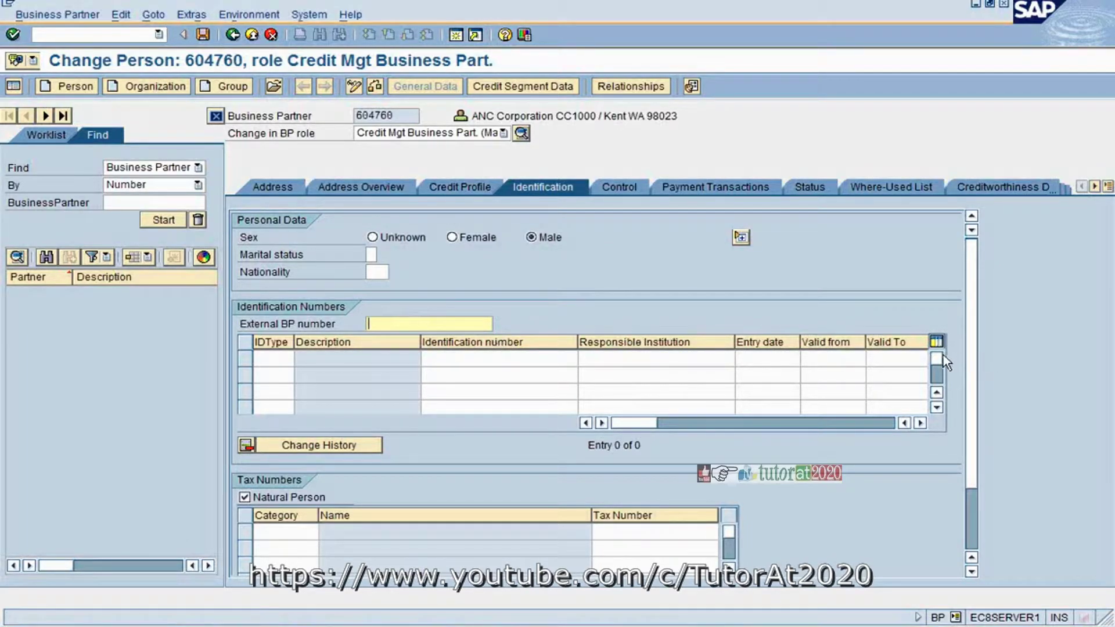
scroll(969, 371, down, 1)
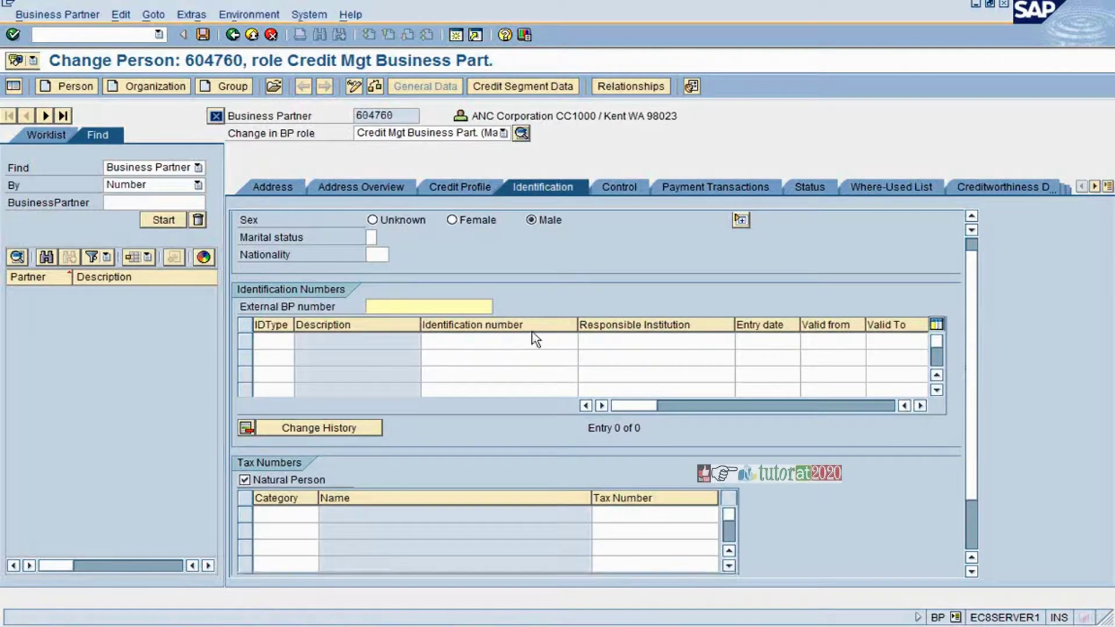
click(283, 342)
click(633, 343)
scroll(974, 468, down, 3)
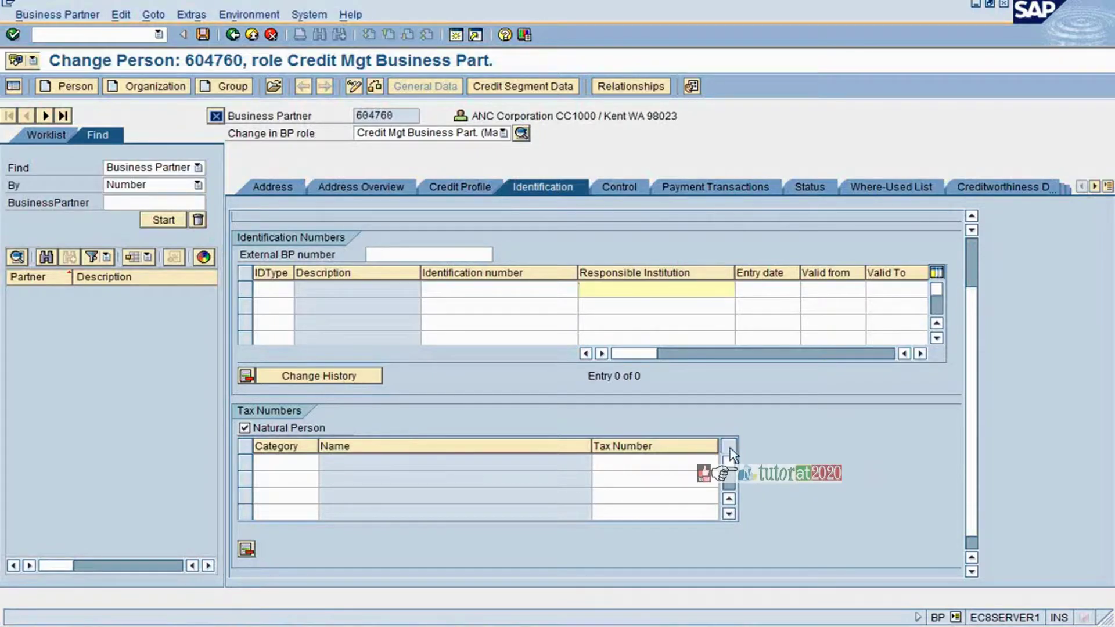
scroll(969, 484, down, 1)
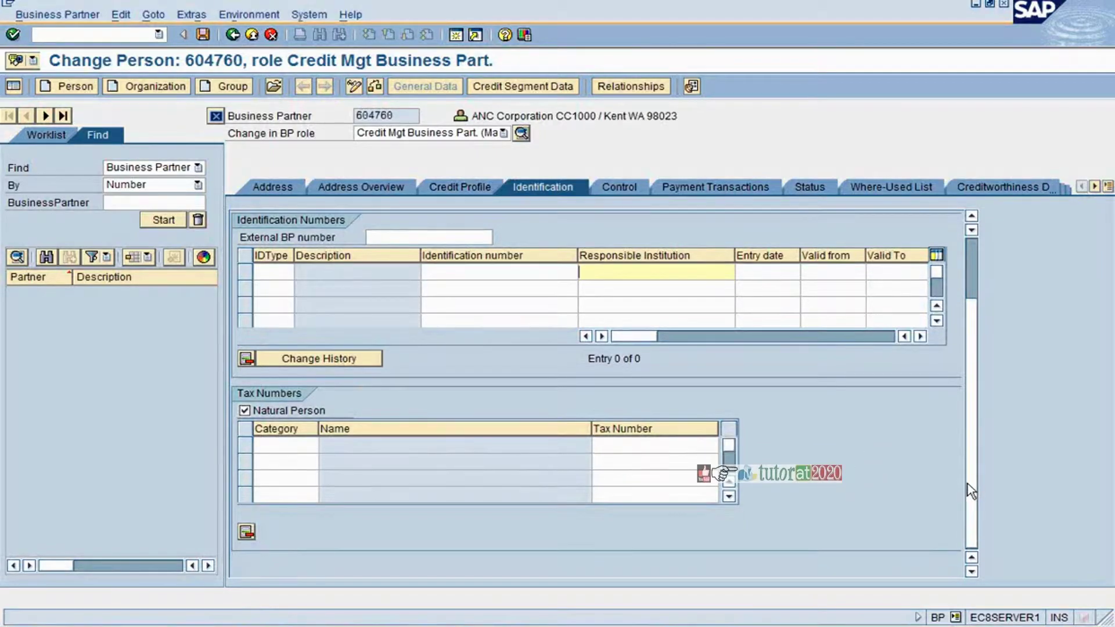
scroll(969, 485, up, 1)
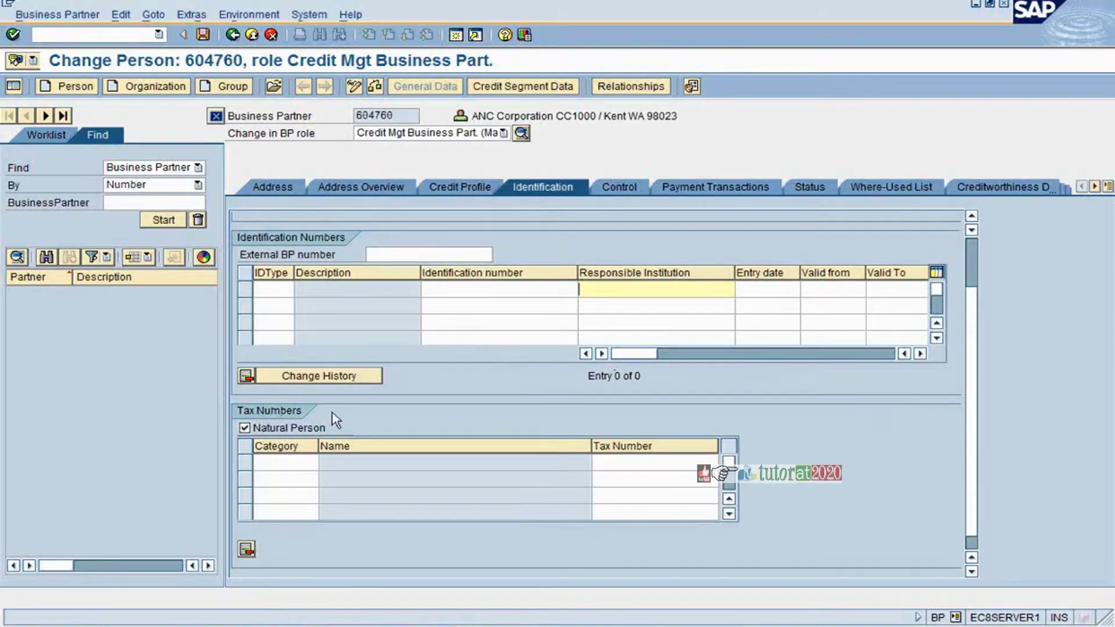
click(307, 465)
scroll(973, 504, up, 4)
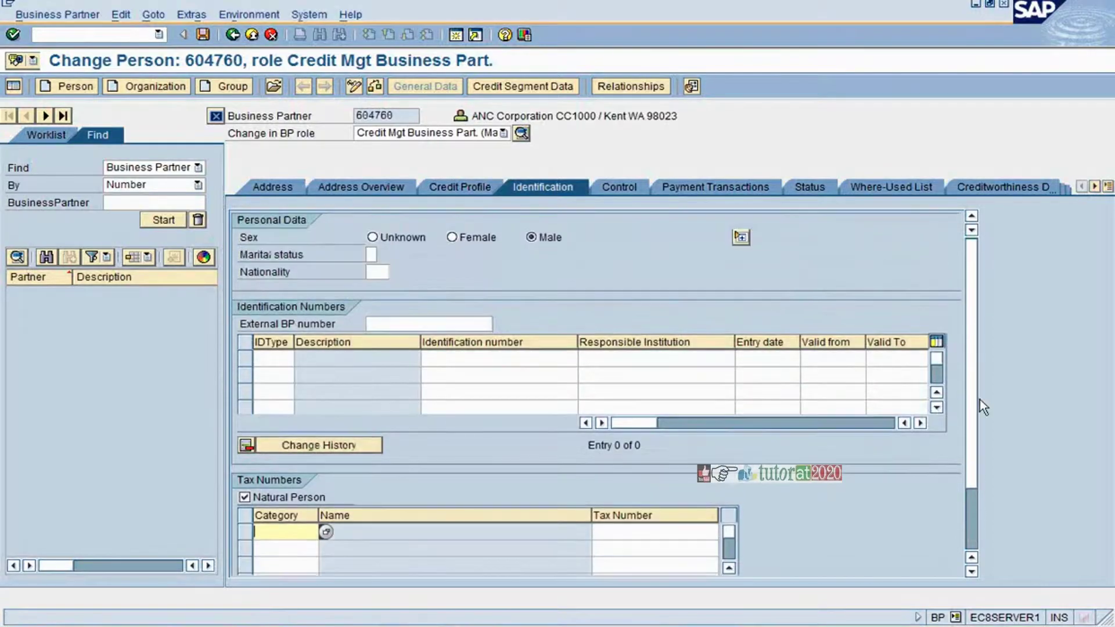
On the Control tab, view the BP Type value list and close it without choosing.
click(619, 187)
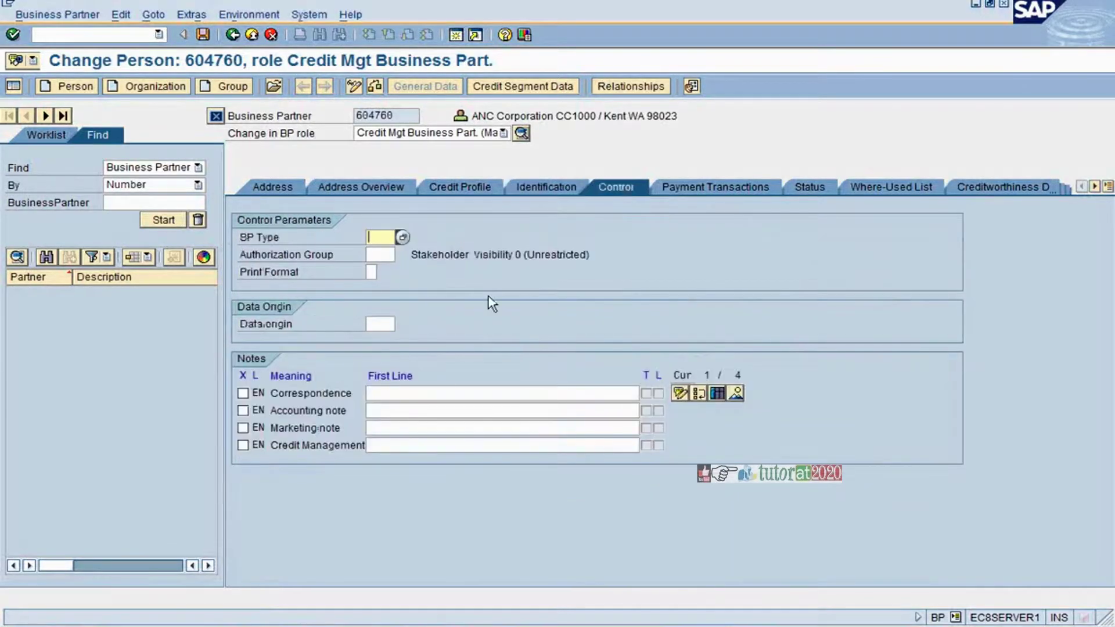
click(403, 239)
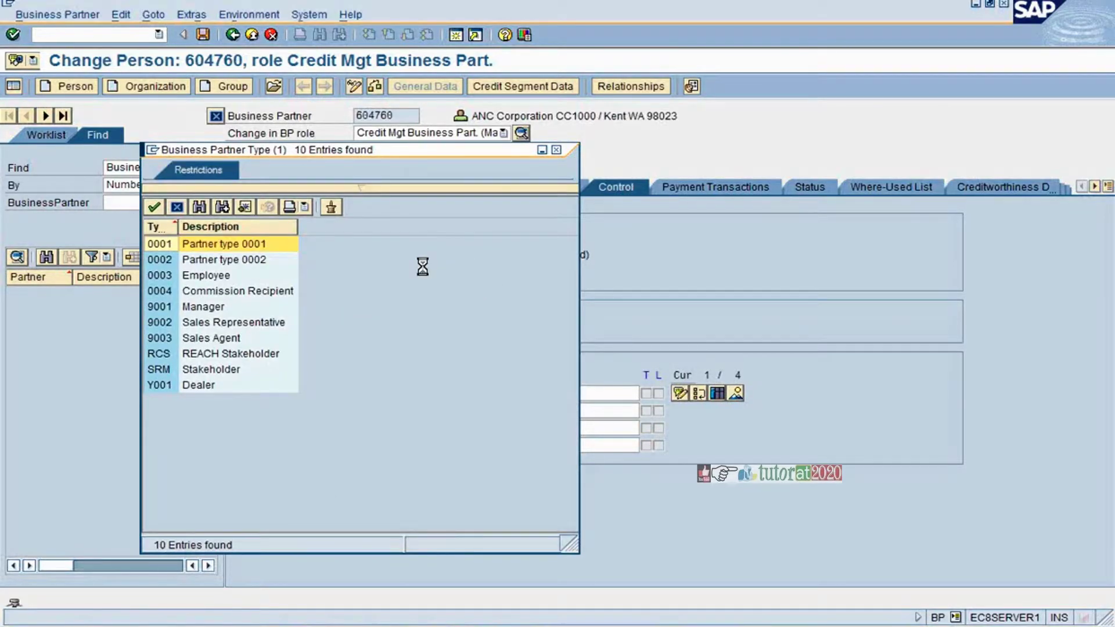
drag(378, 149, 877, 111)
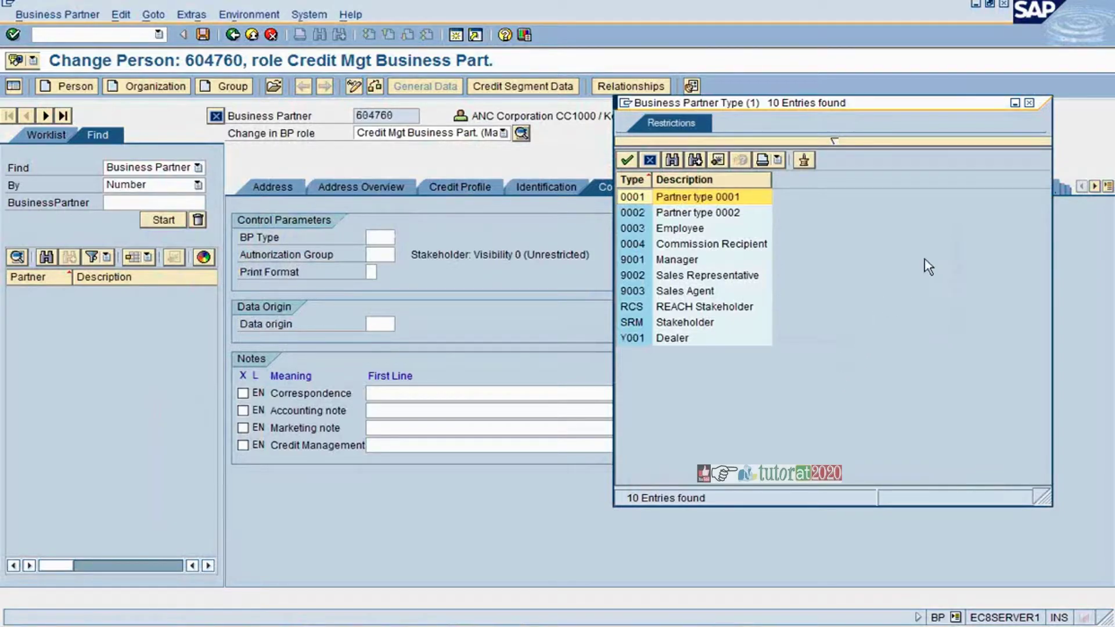
click(1030, 105)
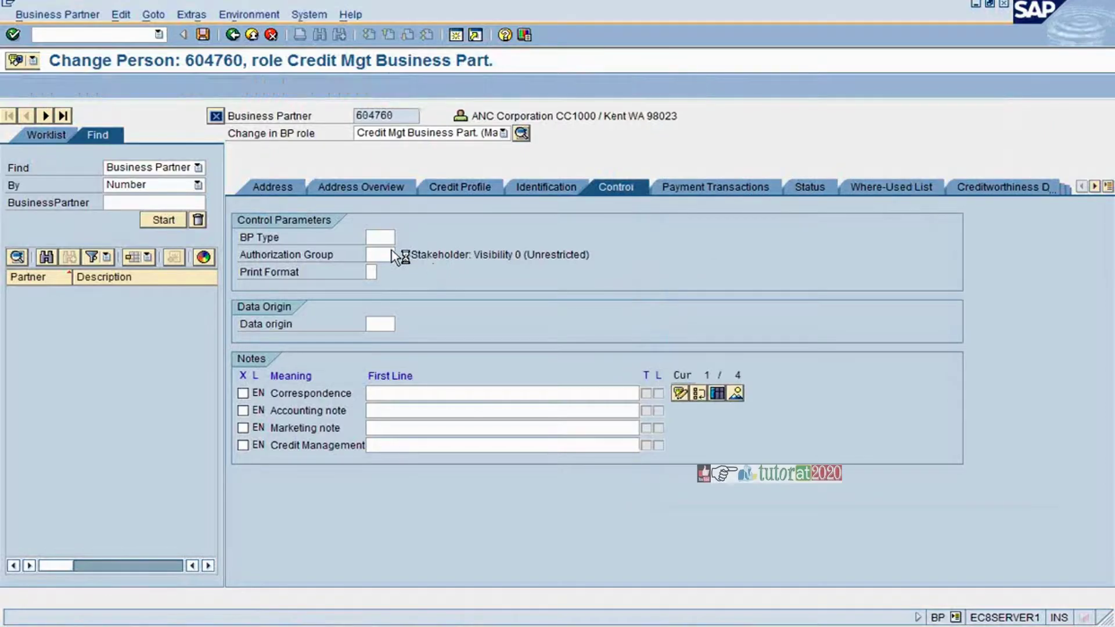
View the Authorization Group value list, close it unchosen and return to that field.
click(388, 254)
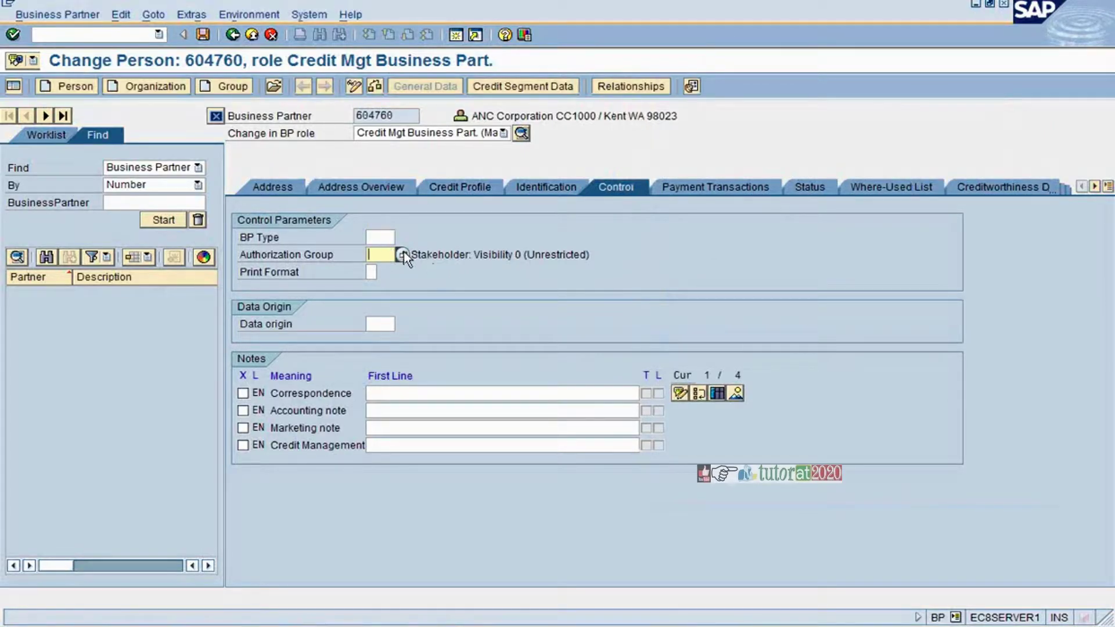
click(402, 254)
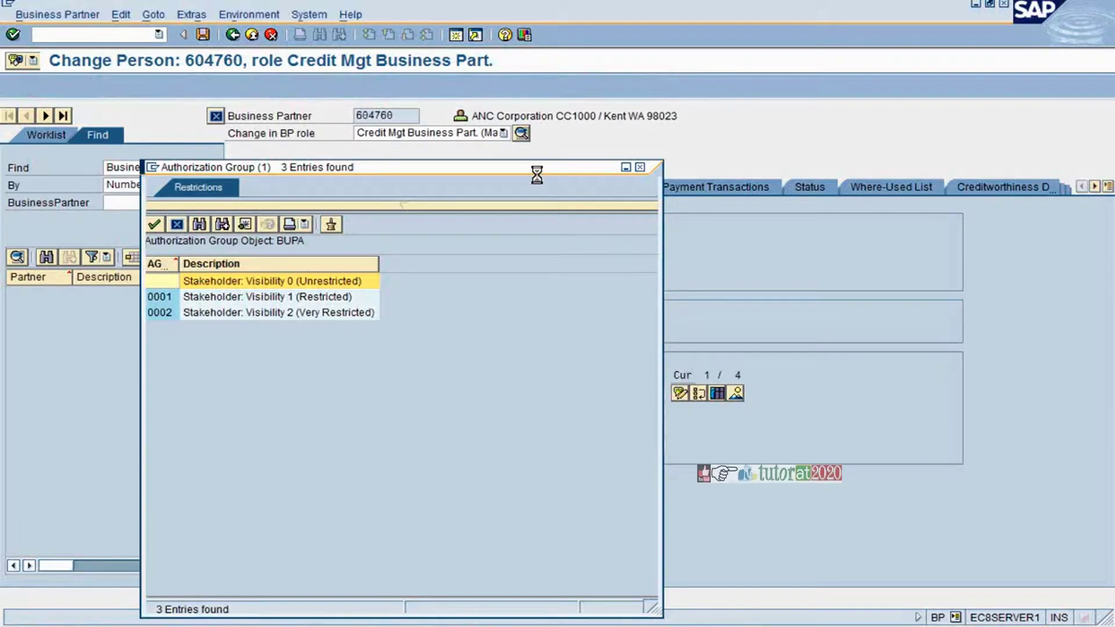
drag(540, 176, 861, 102)
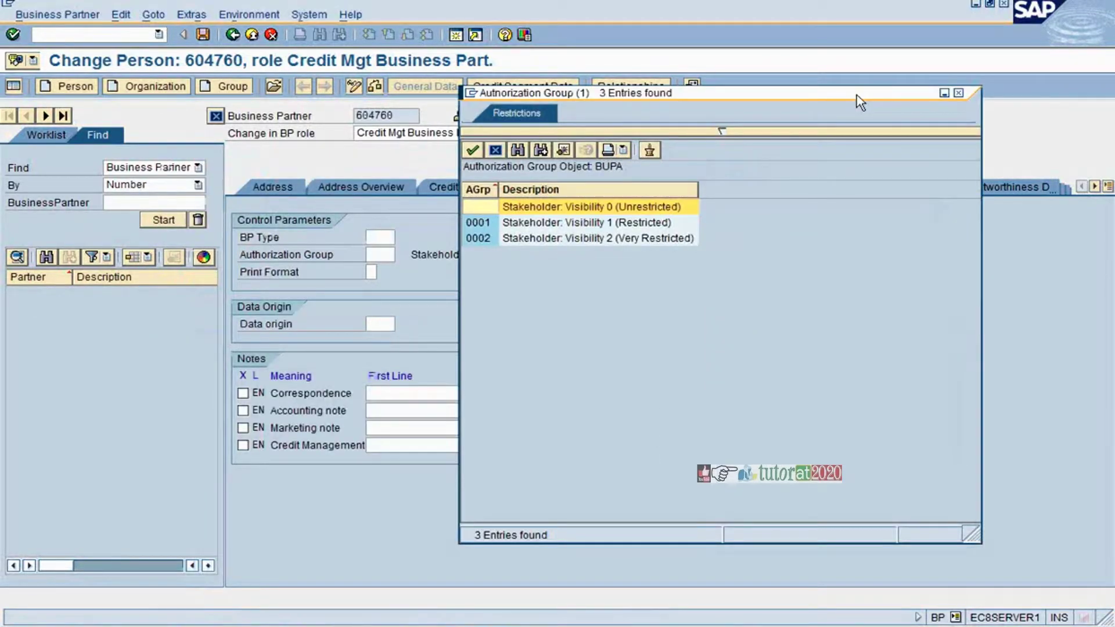
click(959, 93)
click(386, 256)
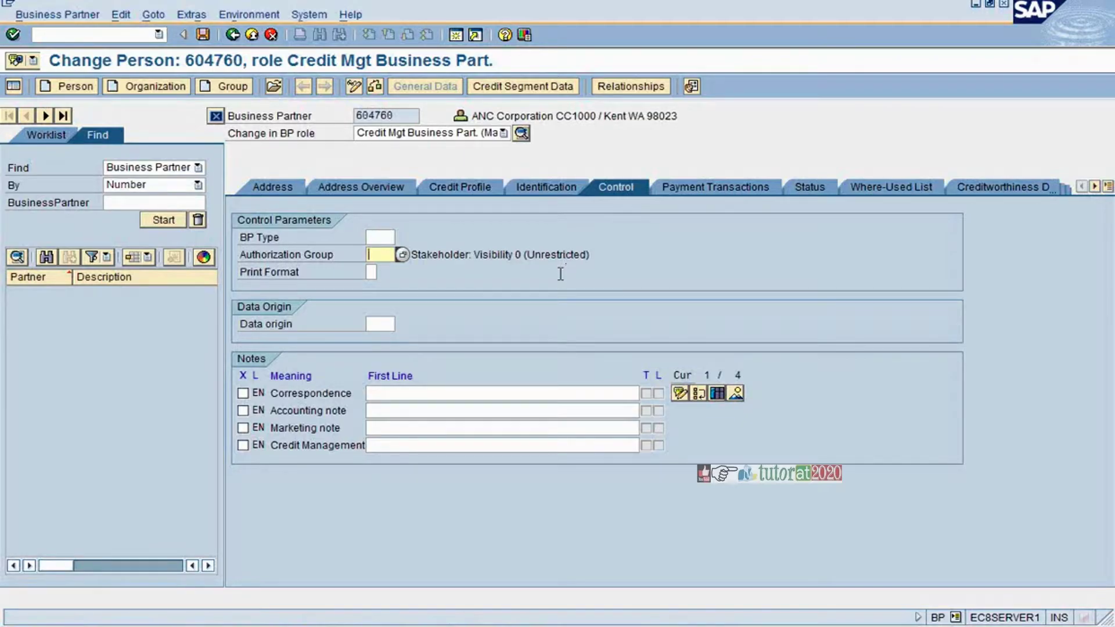
click(386, 327)
key(Return)
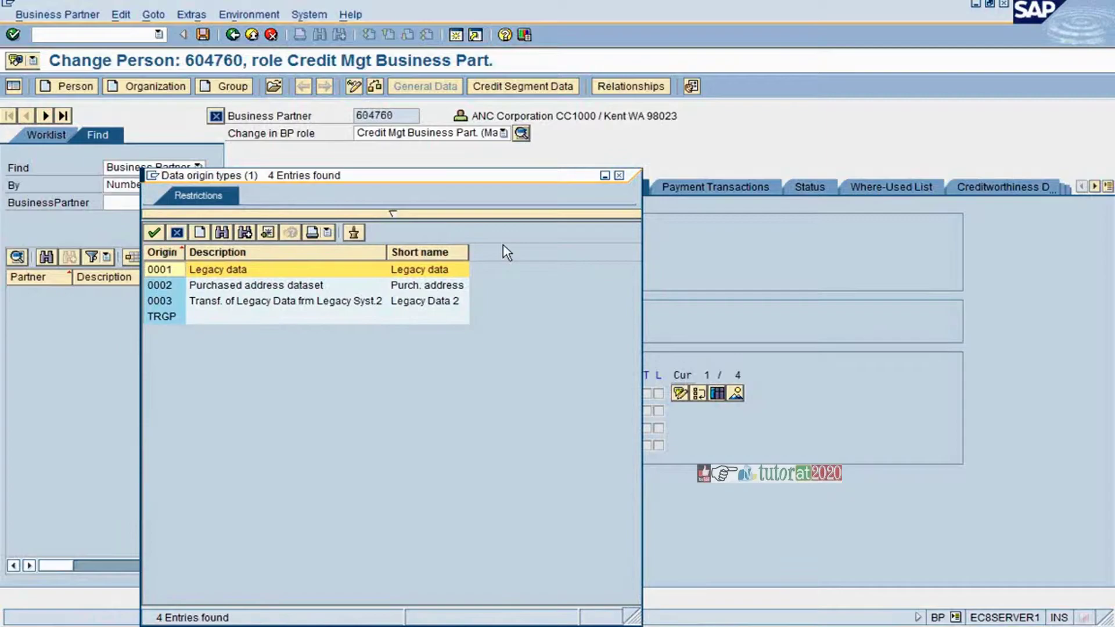
drag(475, 178, 713, 150)
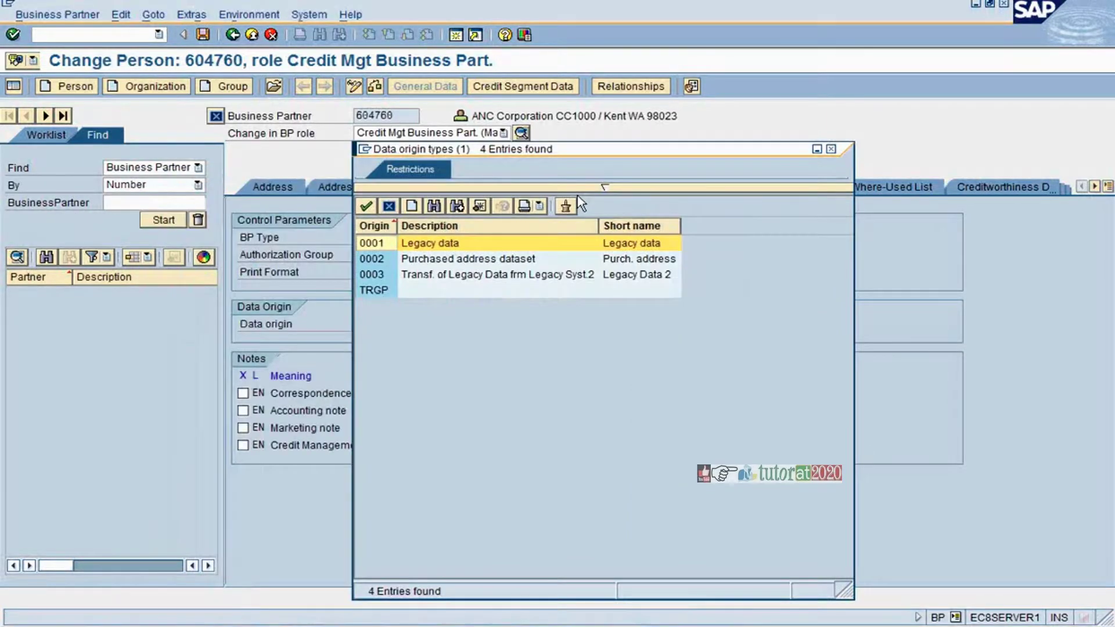
click(830, 150)
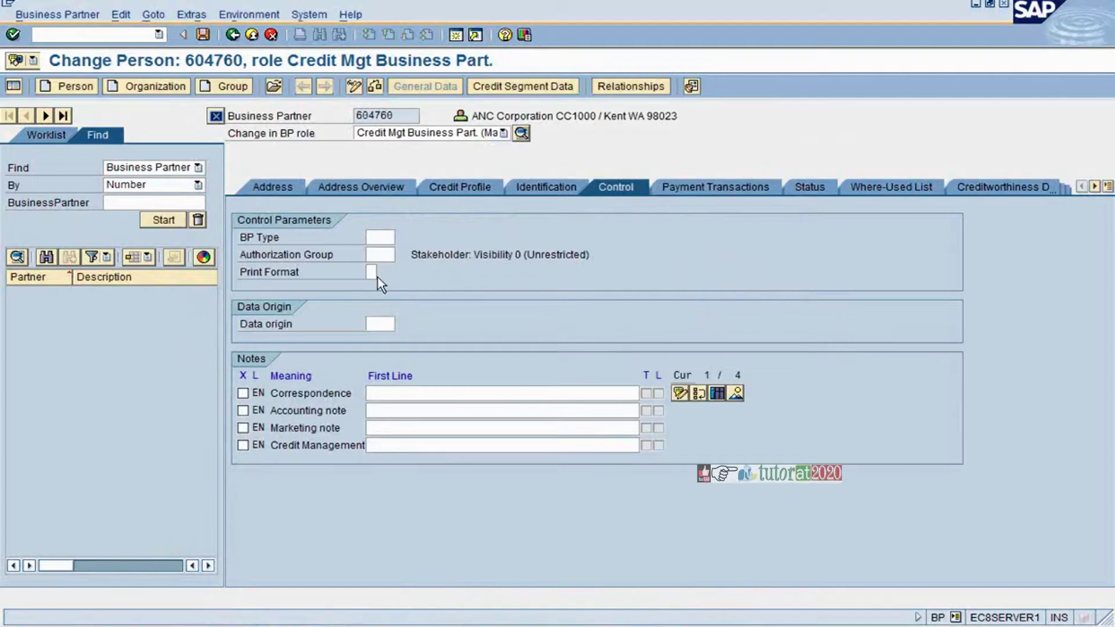
click(383, 324)
Set Data origin to 0003, transfer of legacy data from legacy system 2.
click(388, 324)
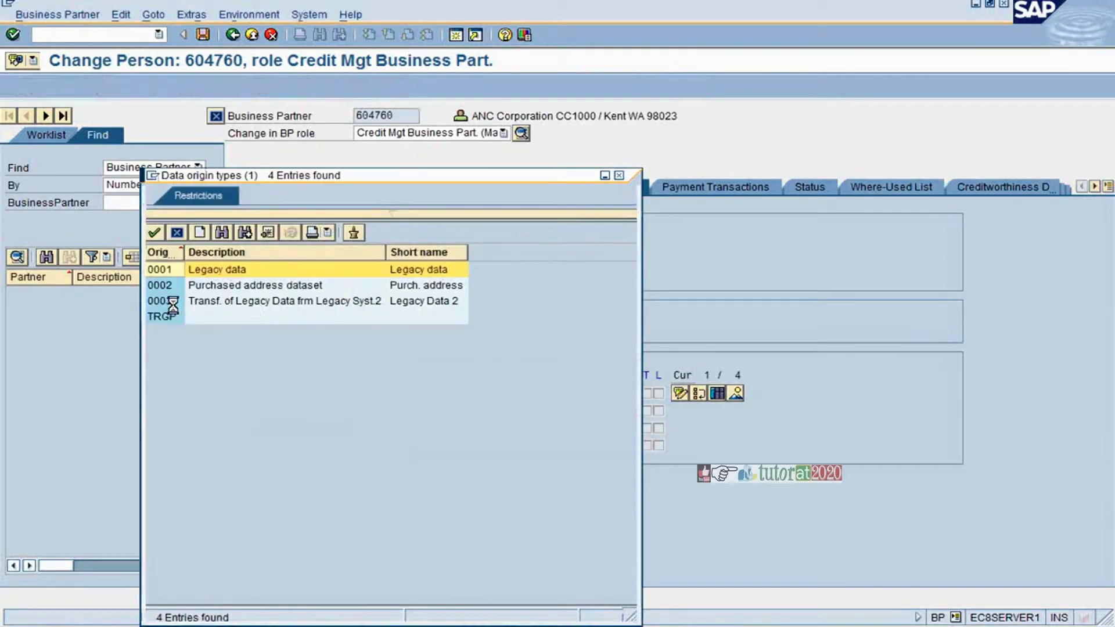
double_click(172, 301)
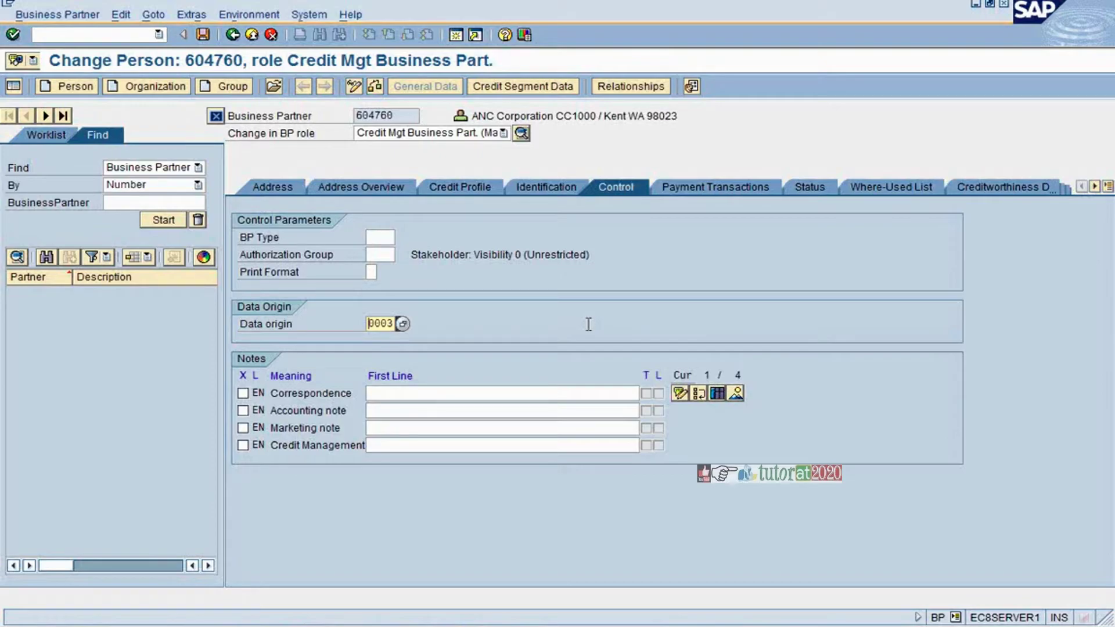
click(421, 396)
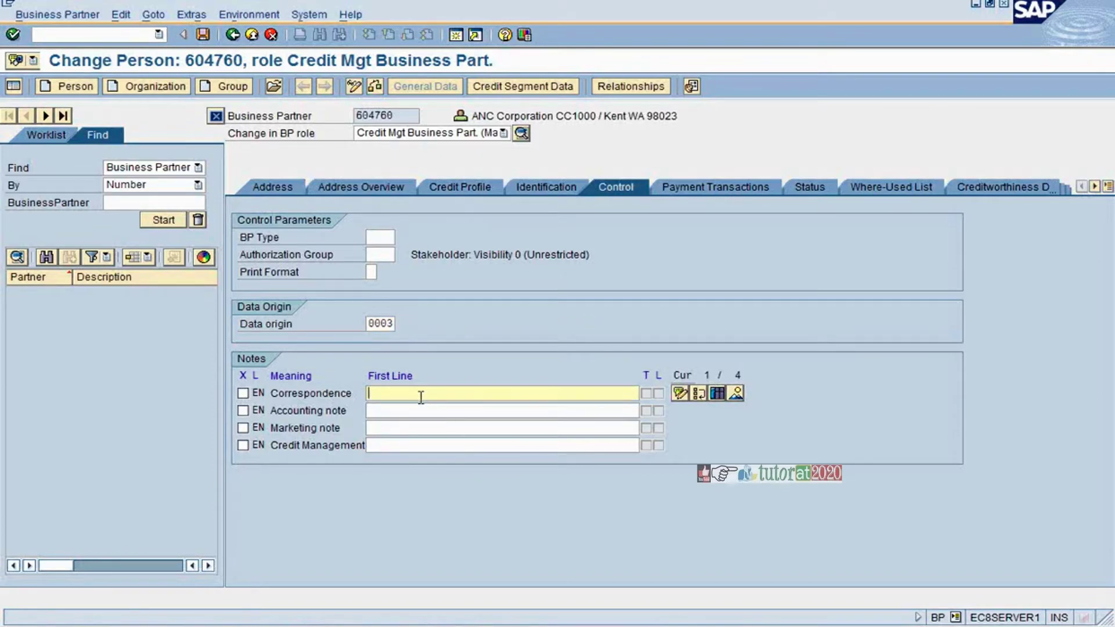
click(414, 411)
click(406, 428)
click(410, 410)
click(413, 396)
click(243, 411)
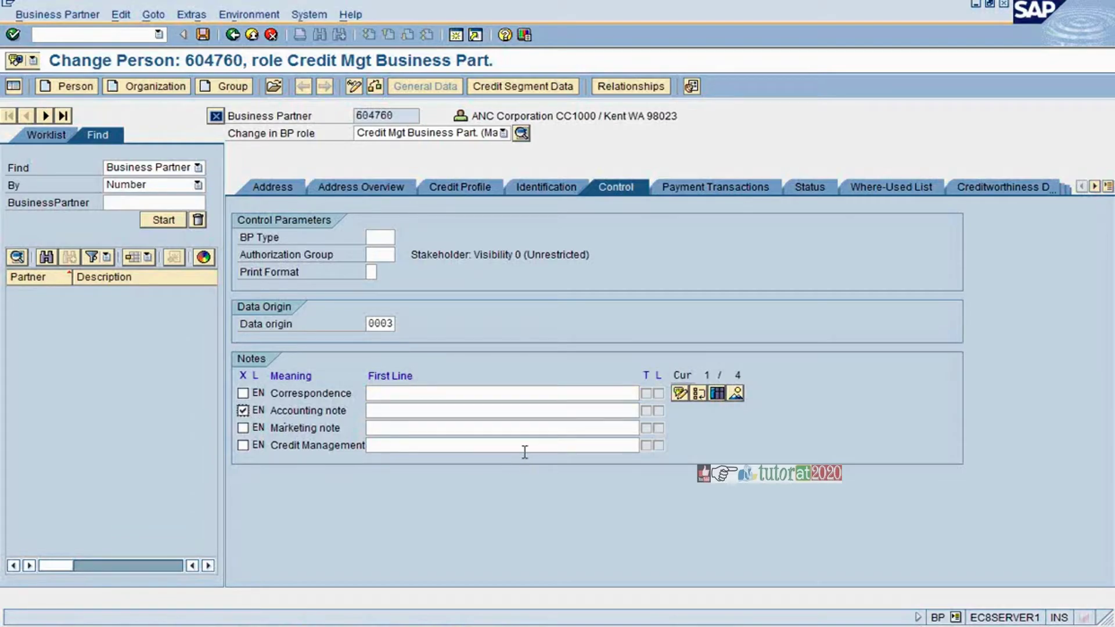
click(241, 411)
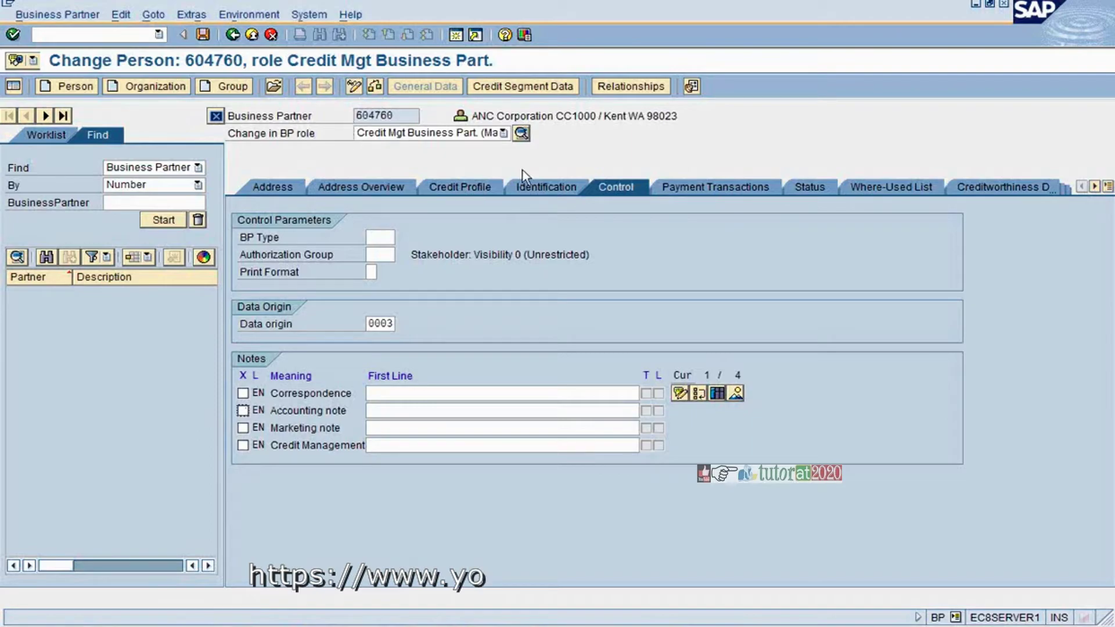
Leave the Marketing note unmarked and mark the Accounting note.
click(242, 428)
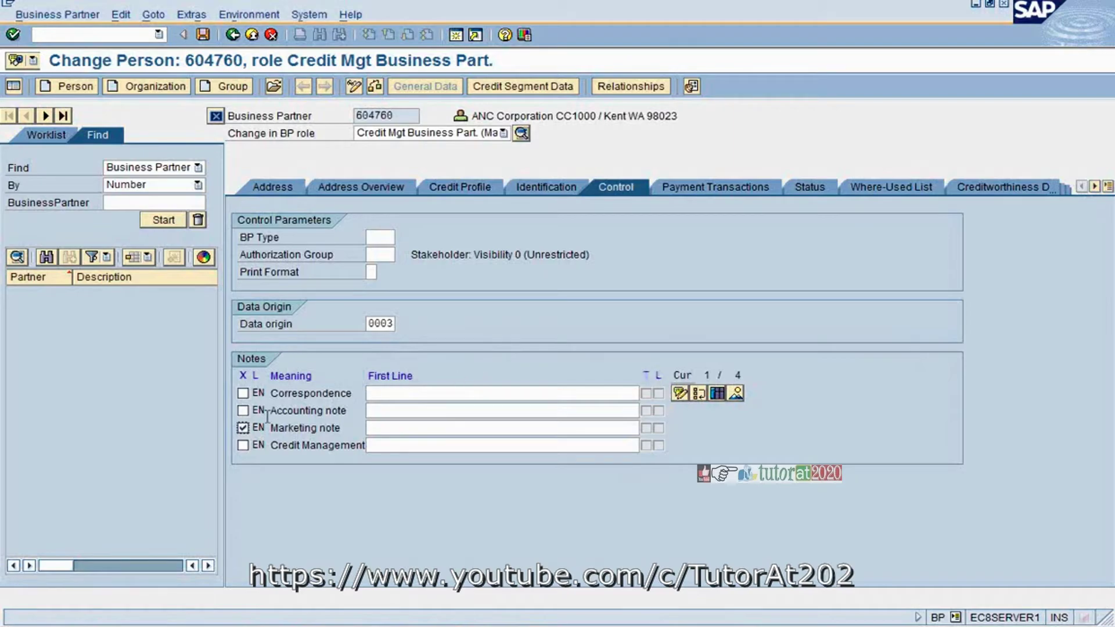
click(244, 428)
click(243, 411)
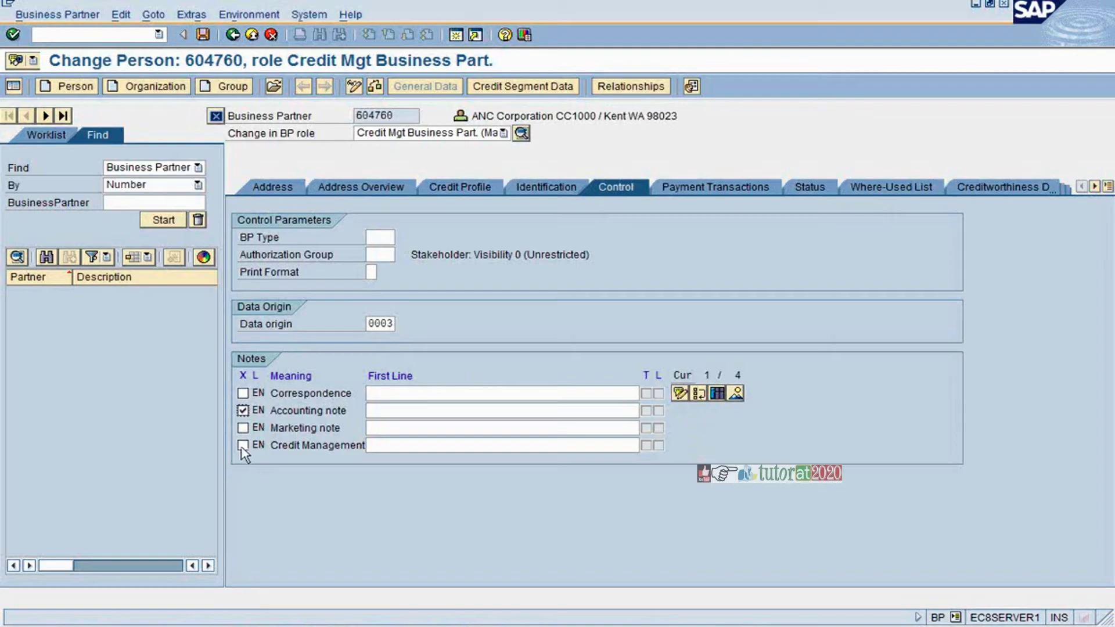
click(243, 411)
click(481, 408)
click(243, 410)
click(570, 410)
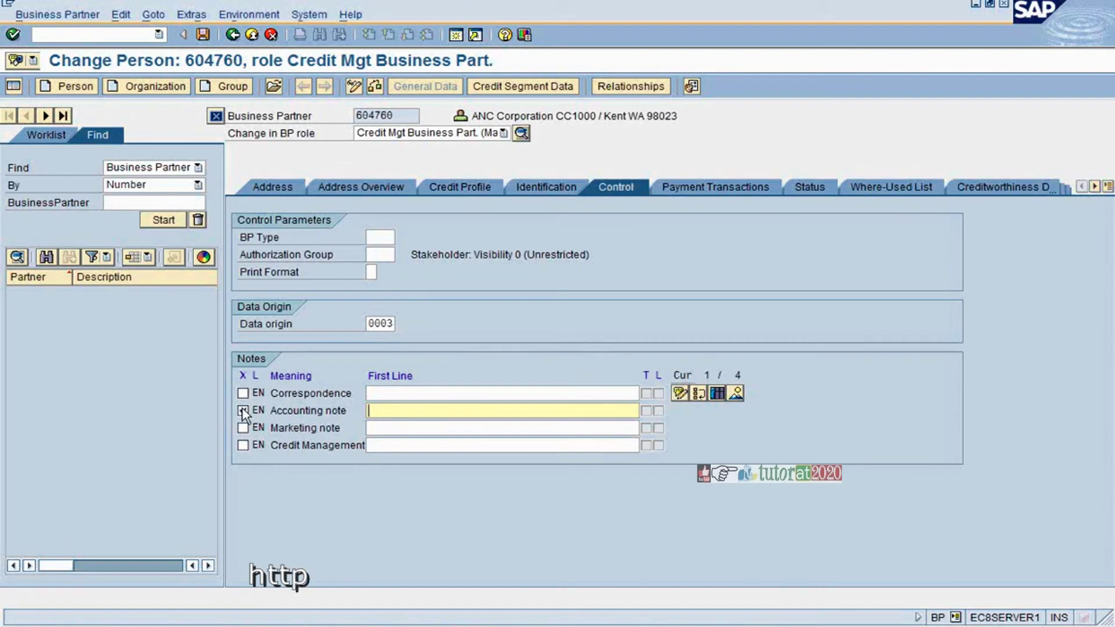
Untick the Accounting note and leave Credit Management unticked, so all four notes are clear.
click(242, 393)
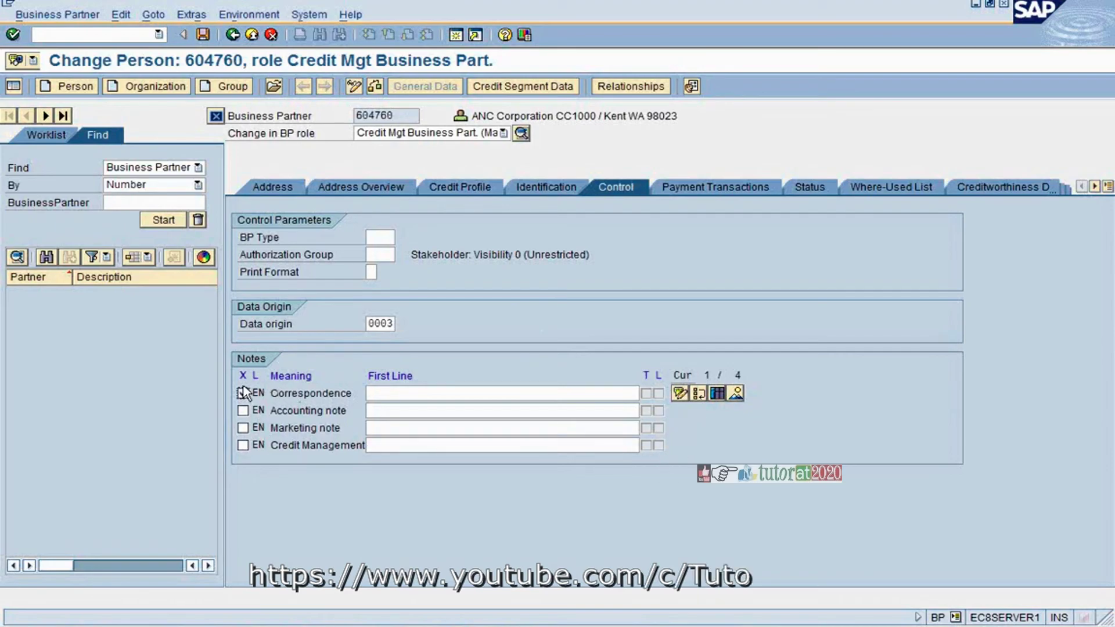
click(244, 446)
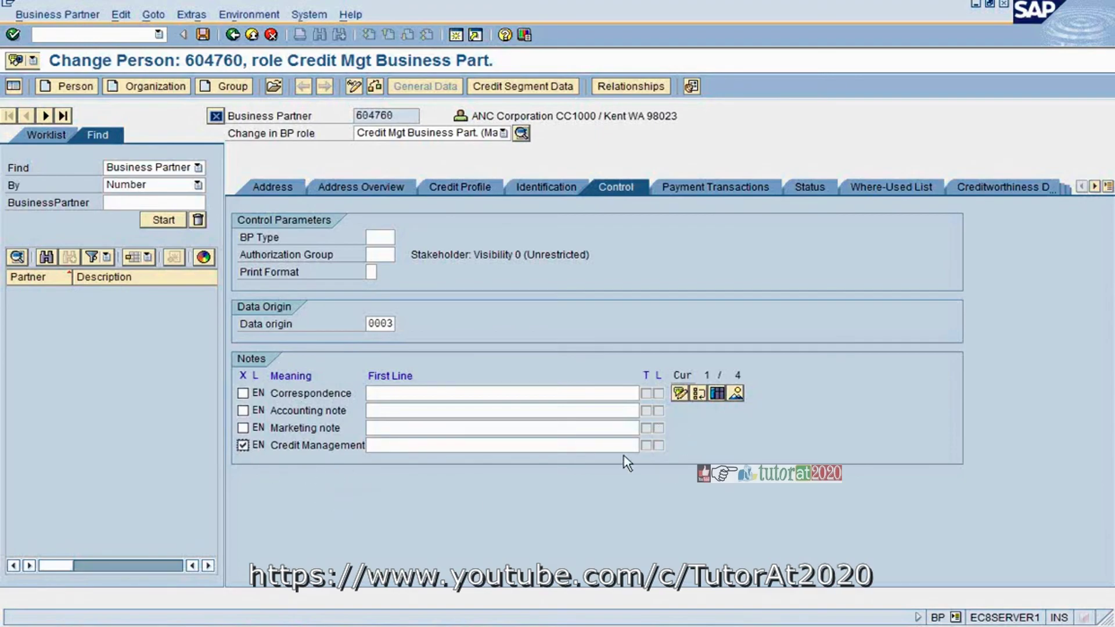
click(243, 445)
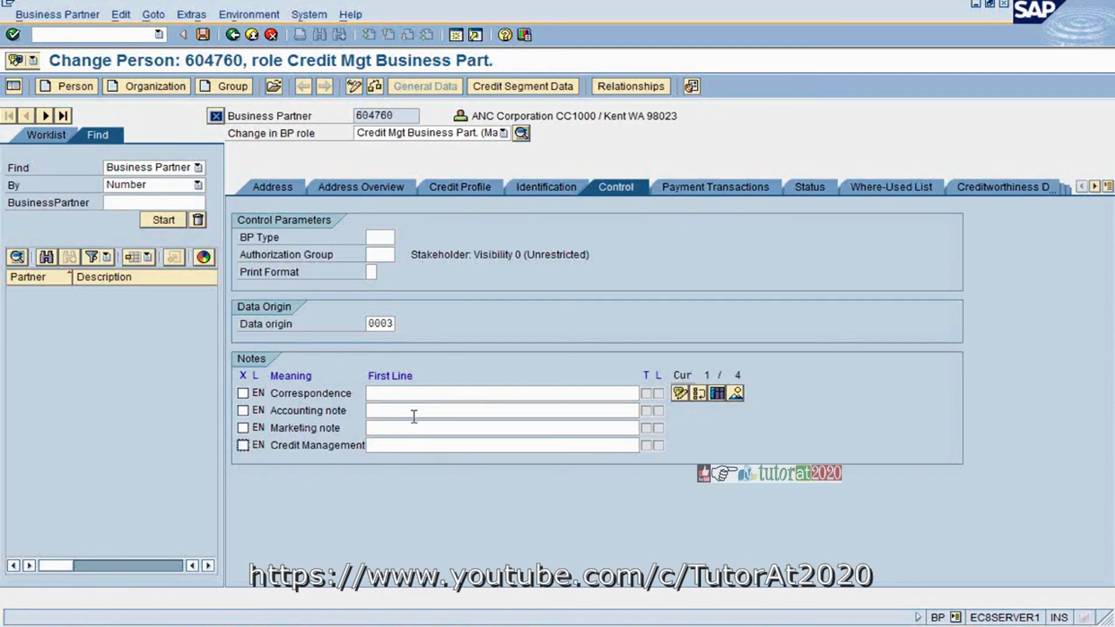